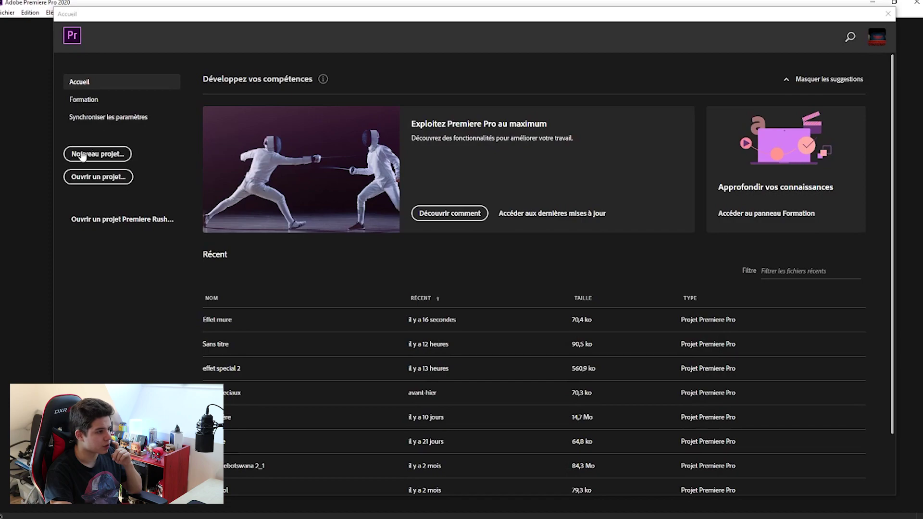
Step: Create a new Premiere project named 'Effet Mural'
click(94, 152)
key(BackSpace)
text(Effet Mural)
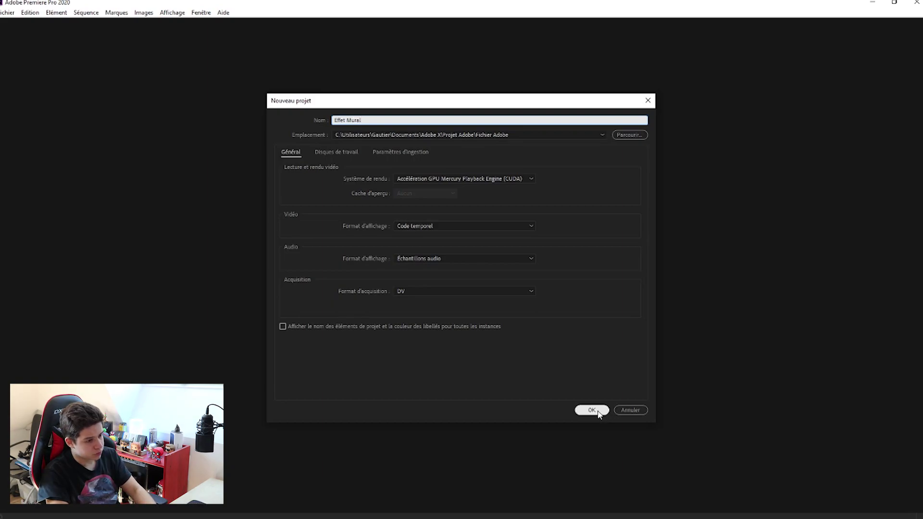
click(592, 410)
Step: Drag MVI_0103 from EOS_DIGITAL (G:) > DCIM > 101CANON onto the timeline as a new sequence
key(super+e)
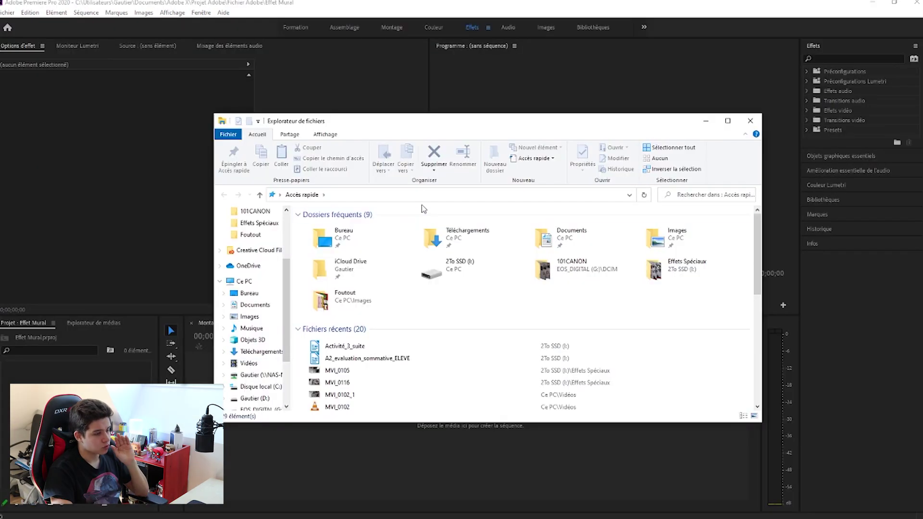
scroll(257, 356, down, 3)
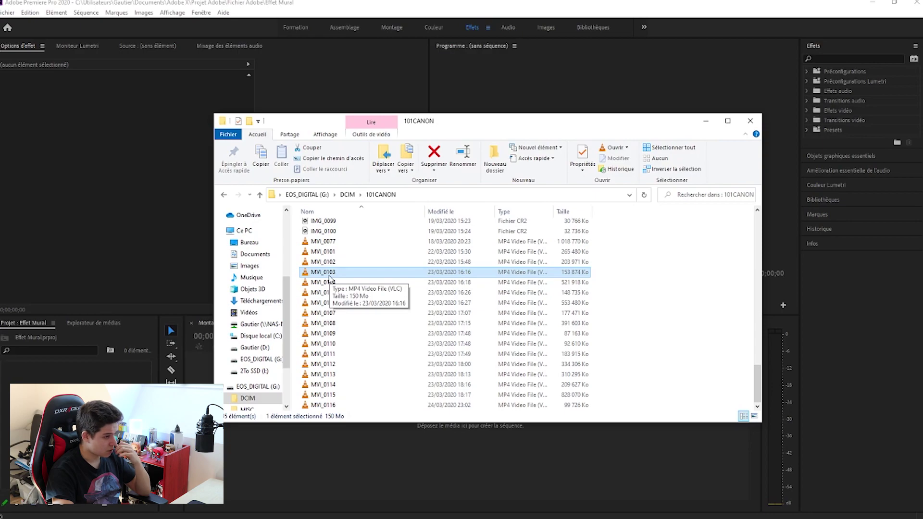
mouse_move(369, 276)
mouse_down()
mouse_move(591, 90)
mouse_move(517, 330)
mouse_up()
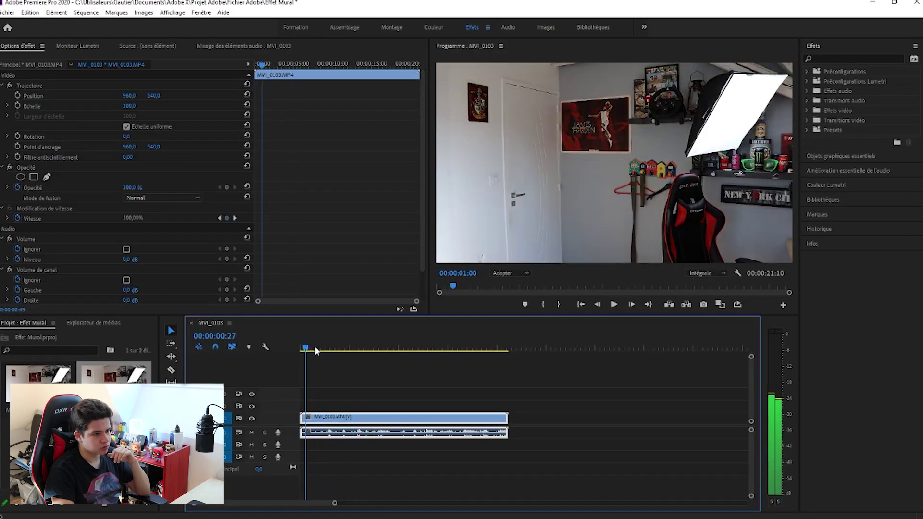
Step: Scrub the playhead back to about 00:00:01:19, where the room is still empty
click(483, 331)
click(327, 328)
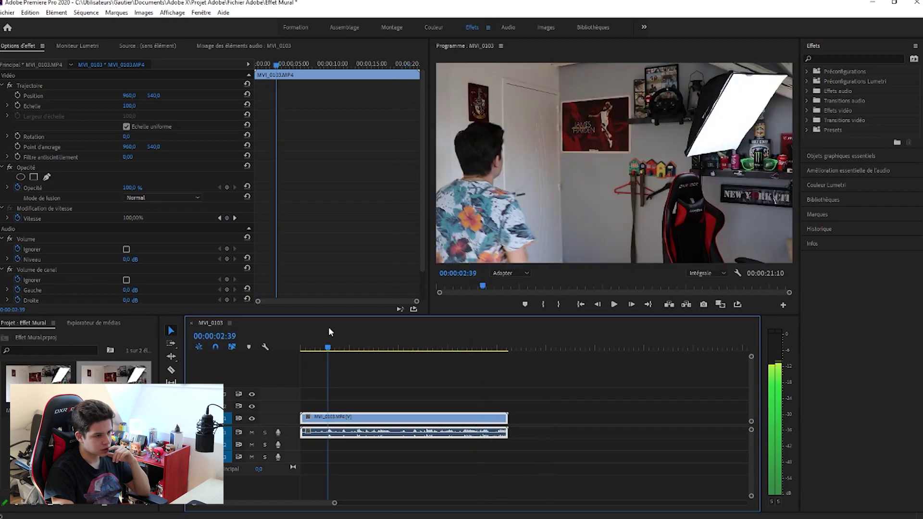
drag(327, 329, 314, 331)
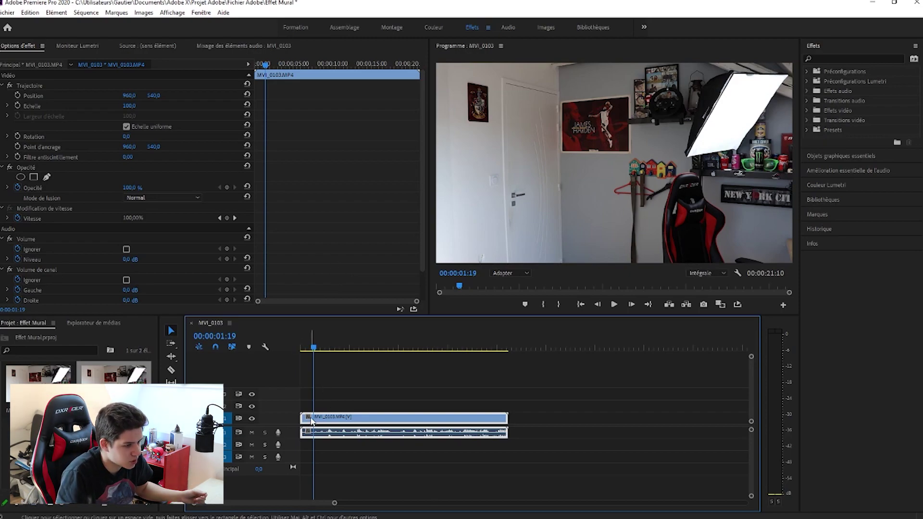
Step: Cut the MVI_0103 clip at 00:00:01:19 with the Razor tool
key(c)
click(314, 418)
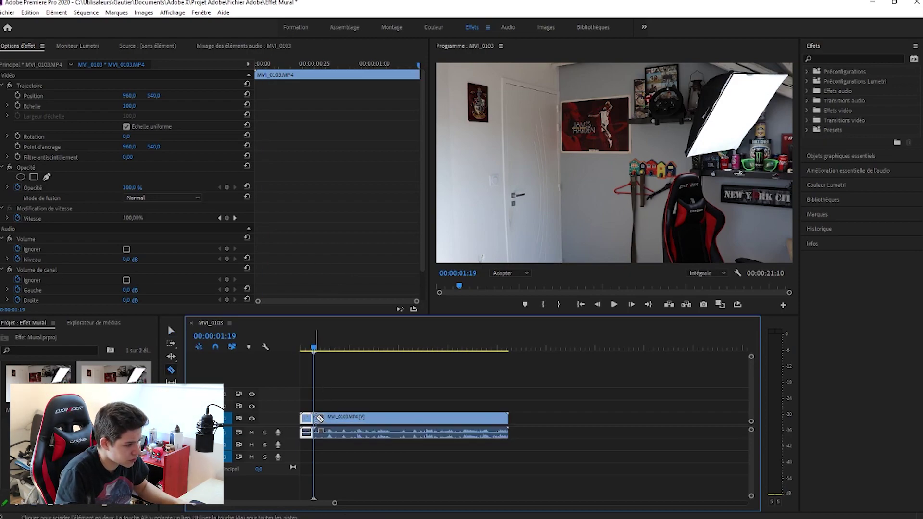
key(v)
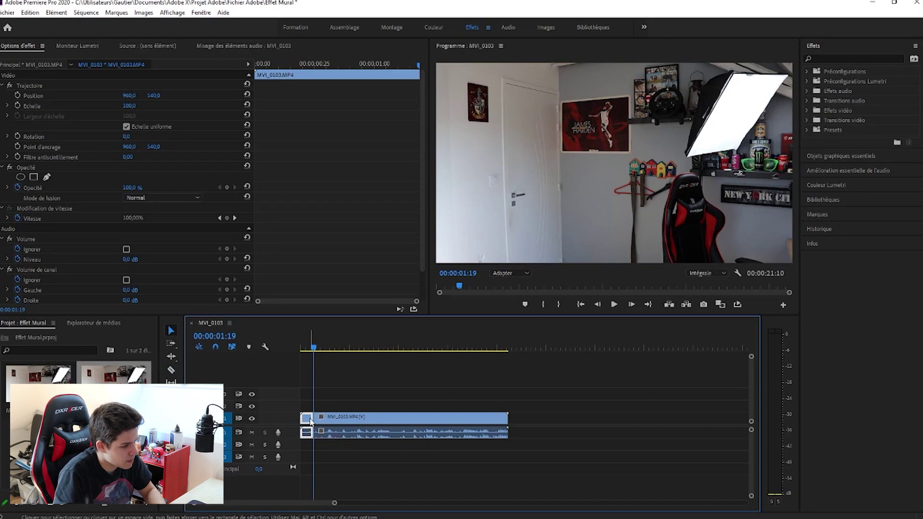
Step: Move the remaining clip piece onto V2 at the sequence start
mouse_move(310, 421)
mouse_down()
mouse_move(308, 407)
mouse_move(354, 410)
mouse_up()
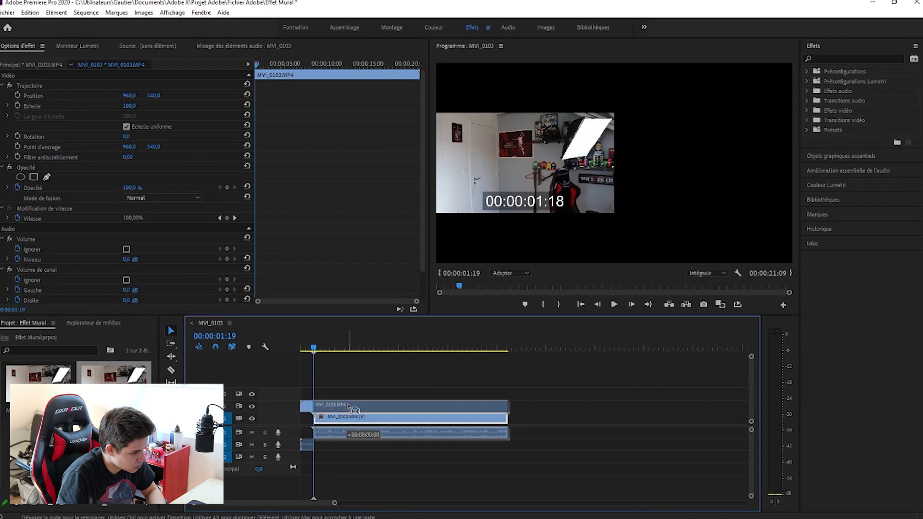
mouse_move(353, 409)
mouse_down()
mouse_move(312, 408)
mouse_move(337, 410)
mouse_up()
mouse_move(317, 337)
mouse_down()
mouse_move(377, 332)
mouse_move(416, 316)
mouse_up()
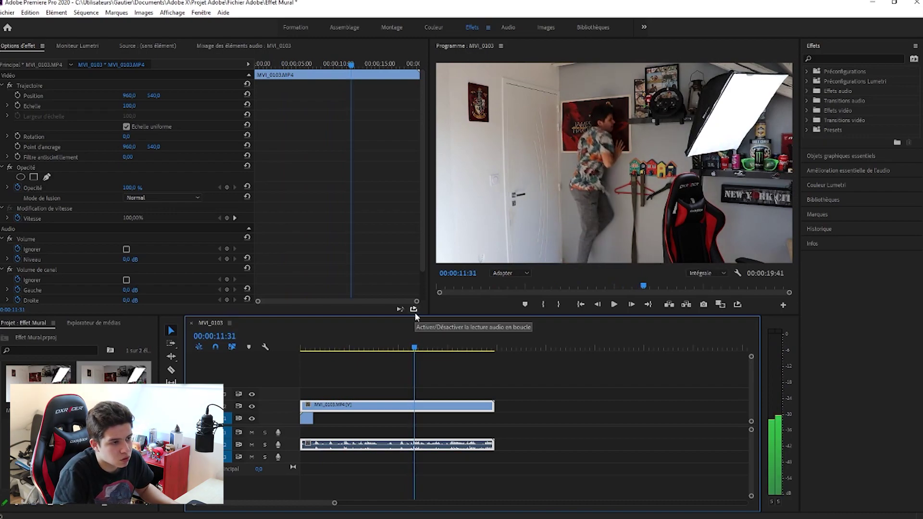
Step: Cut the V2 clip at 00:00:04:26 and position the empty-room V1 piece beneath the cut
drag(416, 316, 416, 316)
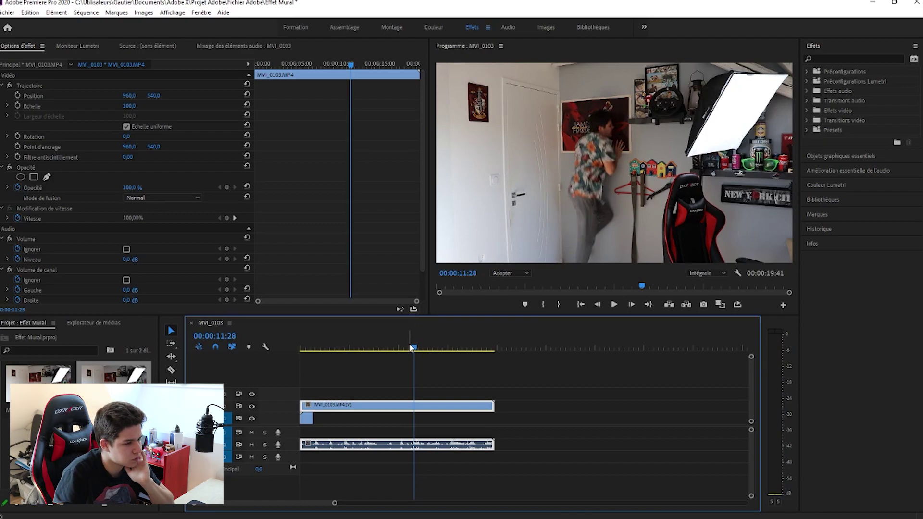
drag(412, 347, 345, 351)
key(c)
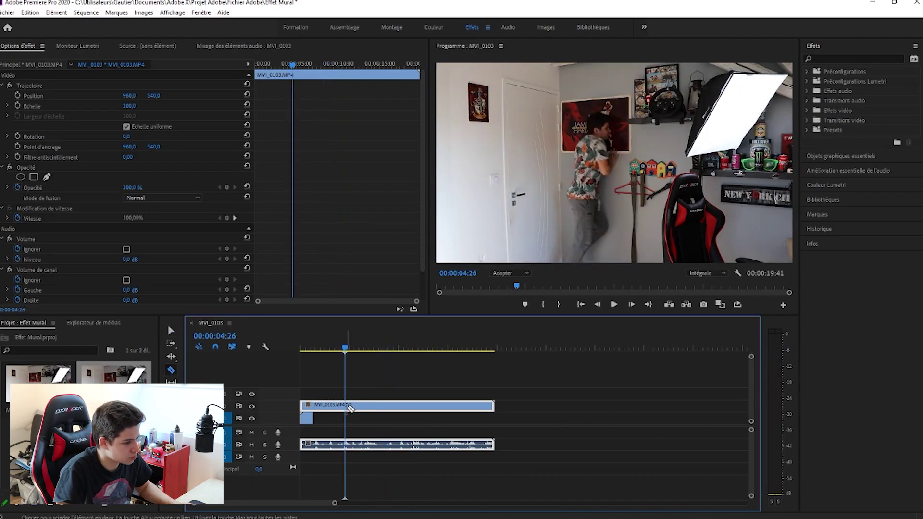
click(344, 406)
key(v)
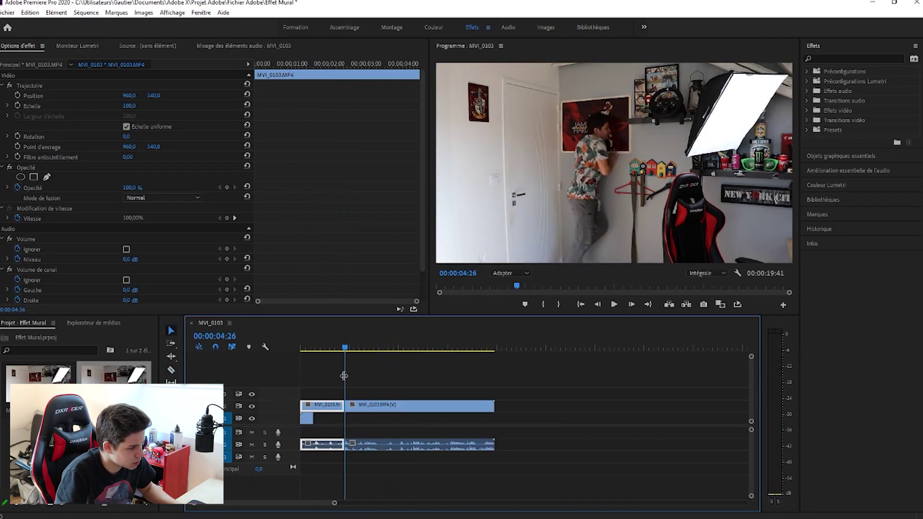
click(307, 419)
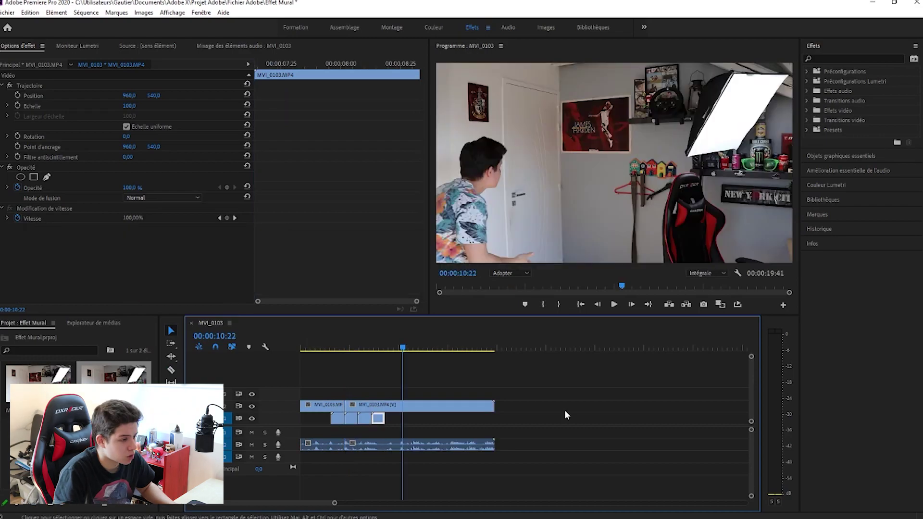
click(595, 412)
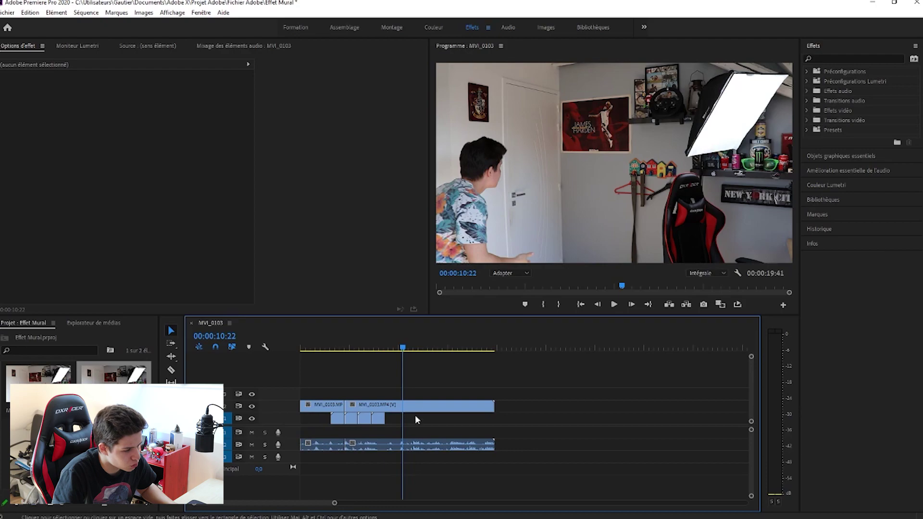
Step: Step back to 00:00:04:26 and select the V2 piece starting there to show its Effect Controls
drag(404, 348, 347, 356)
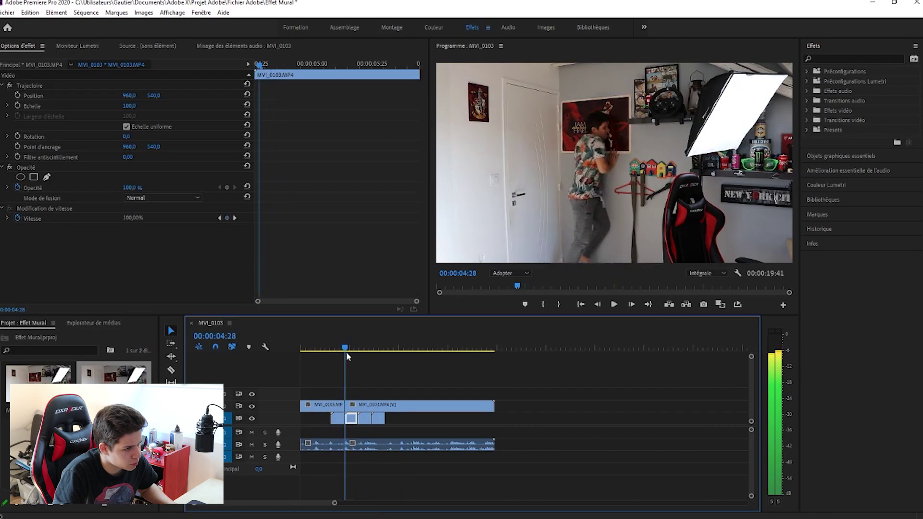
key(Left)
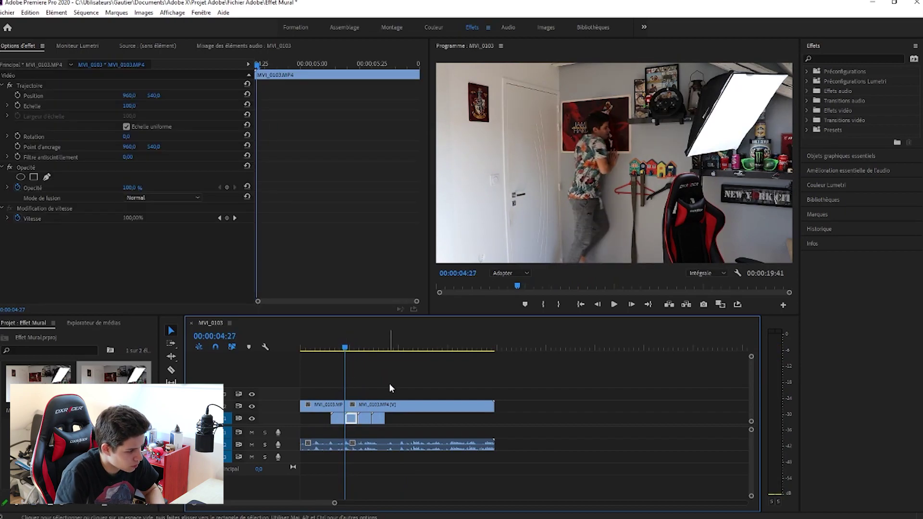
key(Left)
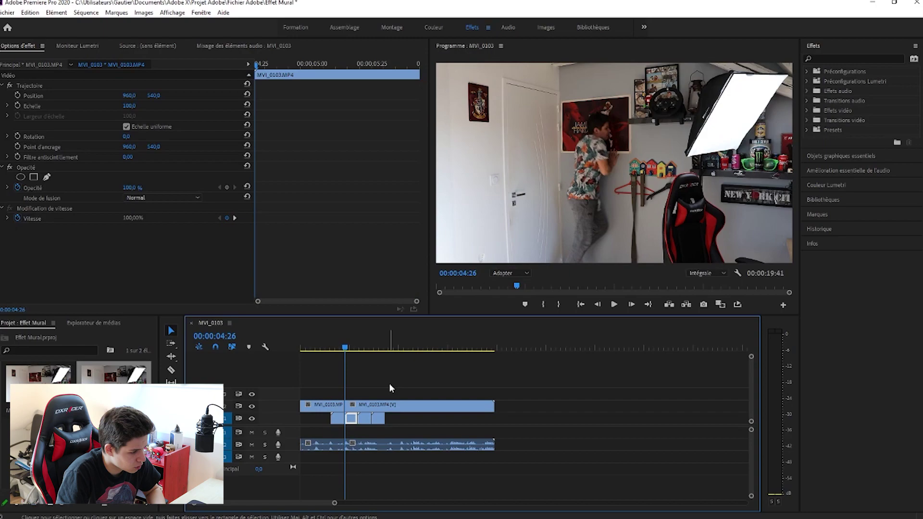
click(372, 402)
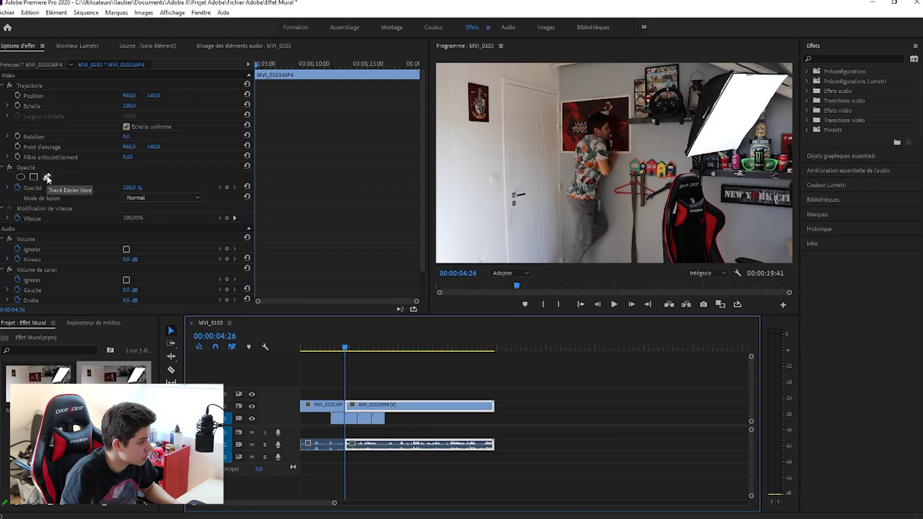
Step: Start a free Bézier opacity mask, tracing up the person's side, over the head and shoulder
click(48, 177)
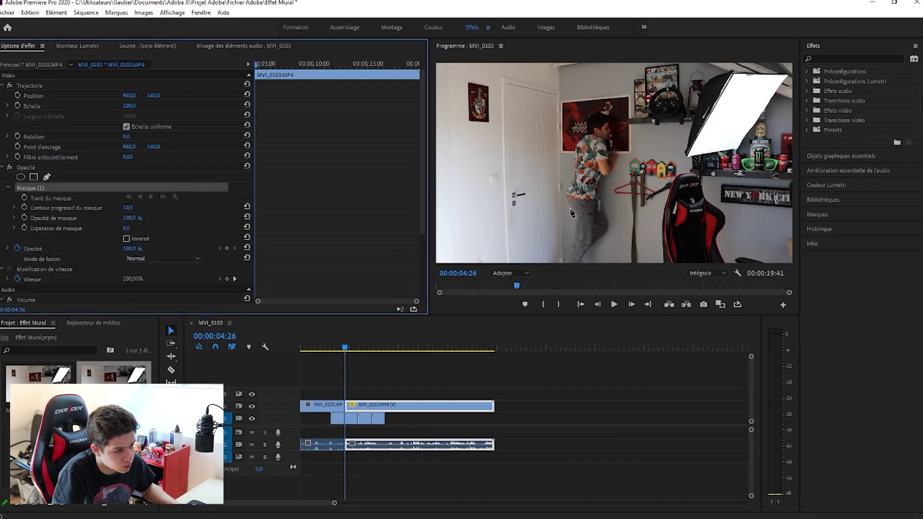
click(569, 208)
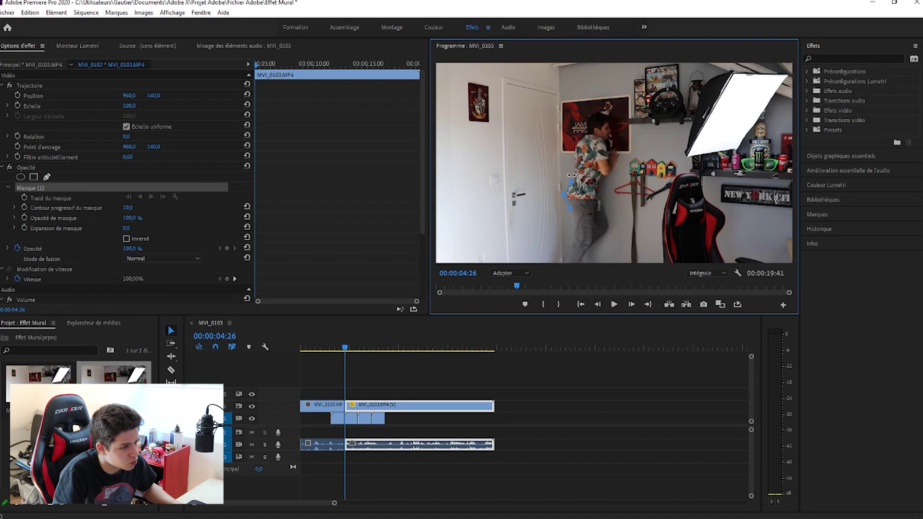
click(573, 166)
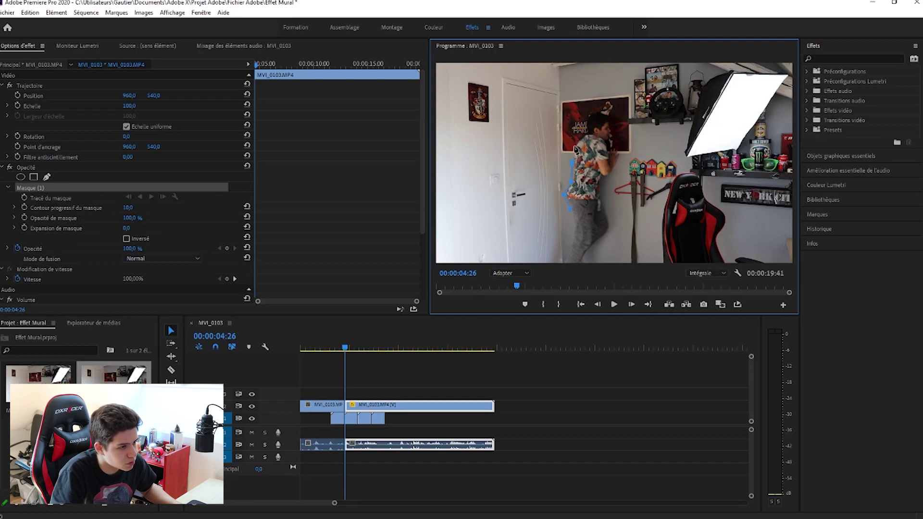
click(584, 121)
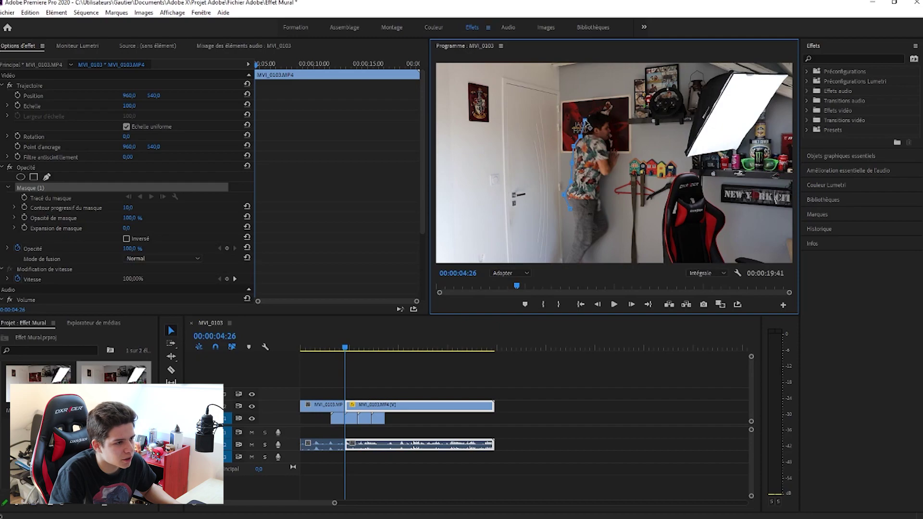
click(594, 112)
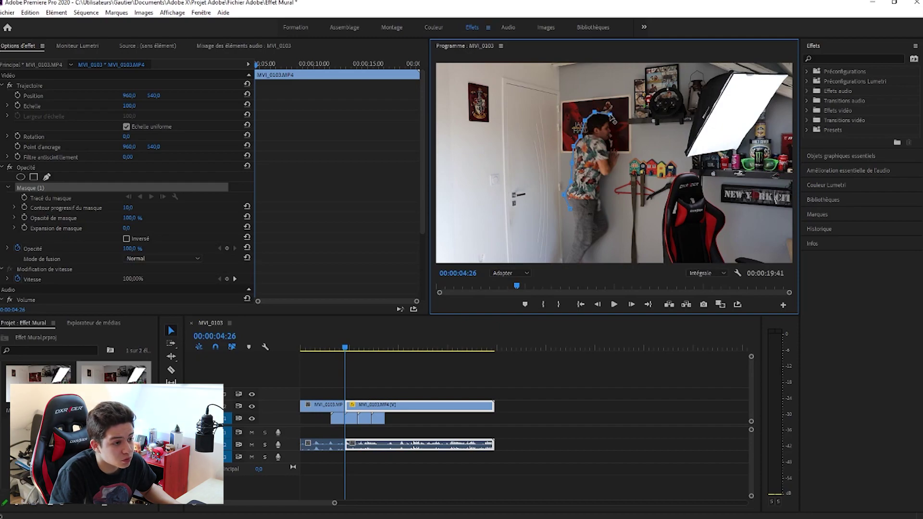
click(614, 127)
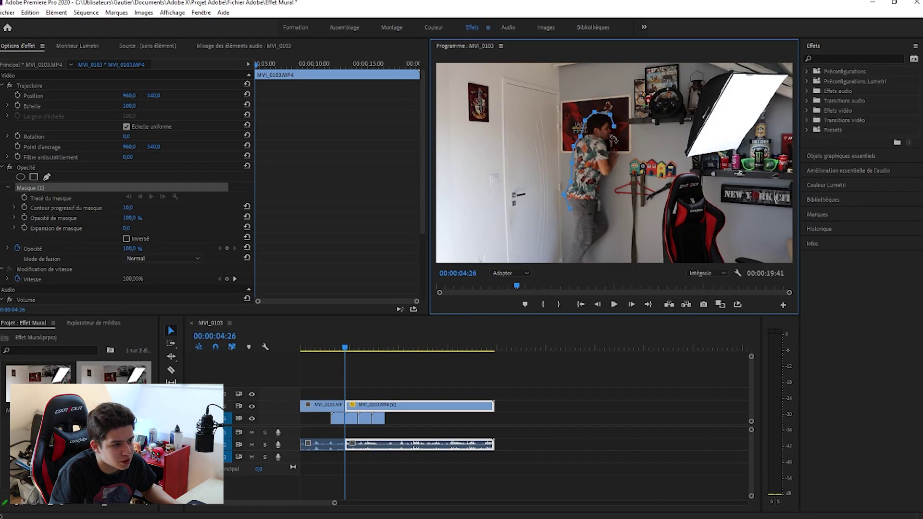
click(620, 153)
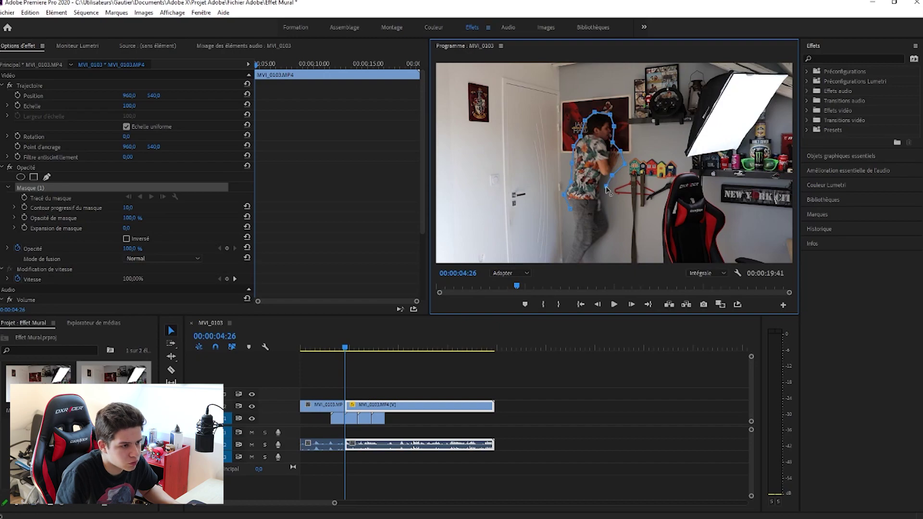
click(607, 186)
Step: Continue the mask down the back and leg to the frame bottom and close it
click(608, 203)
click(612, 222)
click(607, 239)
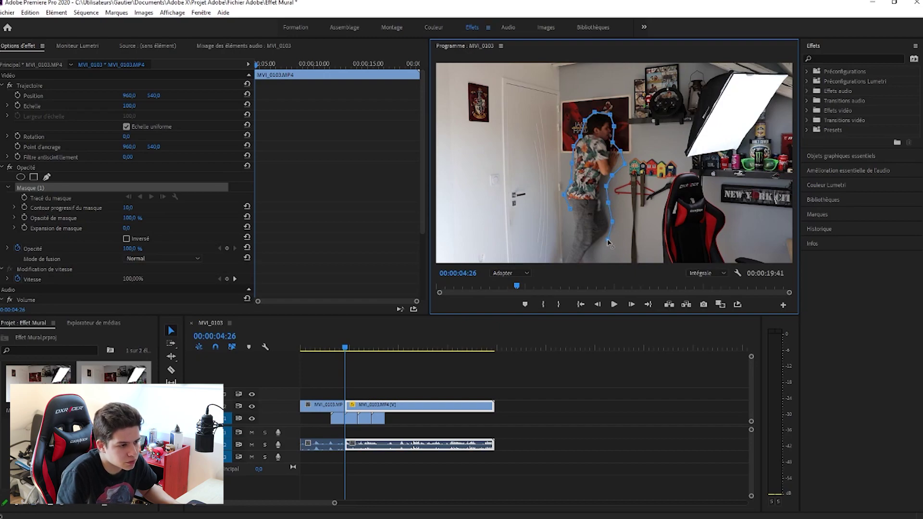
click(596, 248)
click(588, 258)
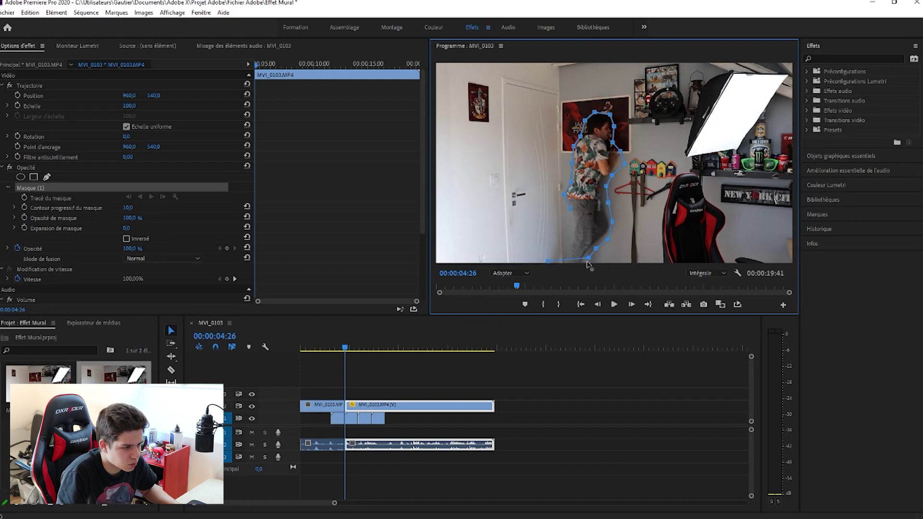
click(588, 264)
click(562, 264)
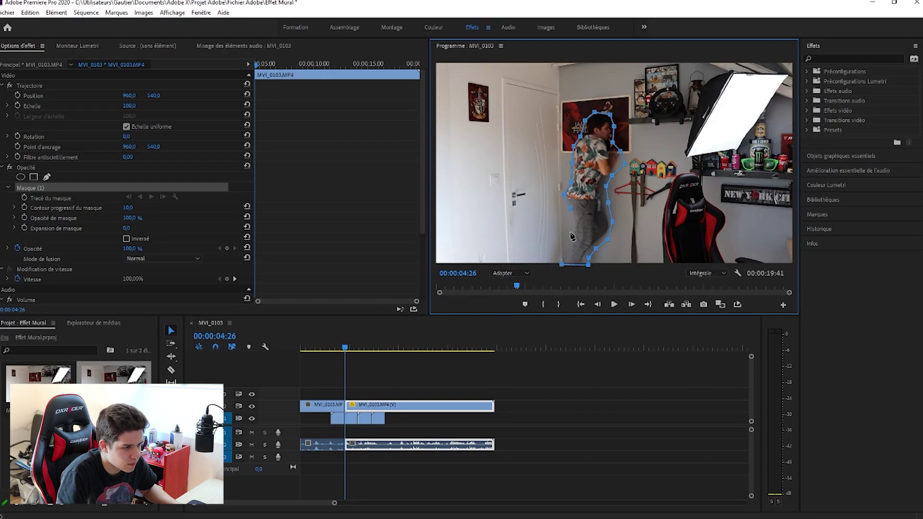
click(570, 208)
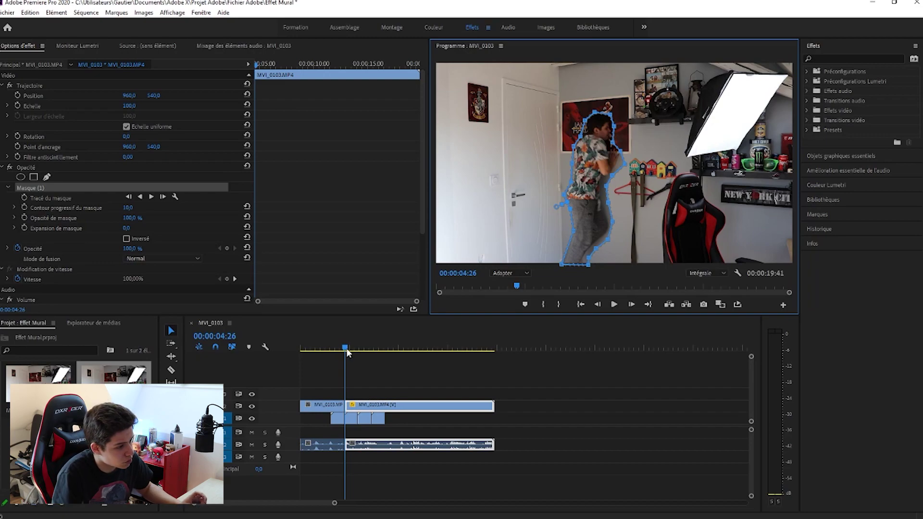
Step: Set Mask Feather to 25 and reshape the top of the mask around the person
click(68, 214)
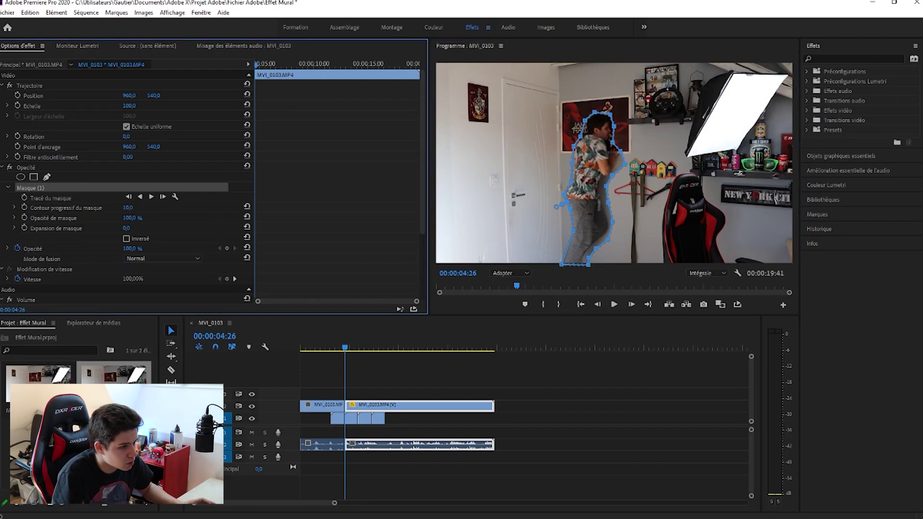
drag(128, 208, 142, 208)
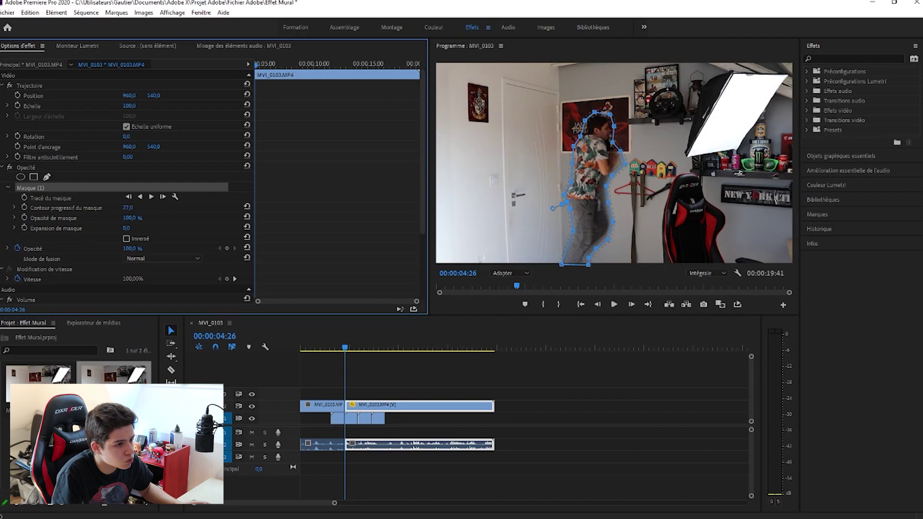
drag(598, 118, 617, 116)
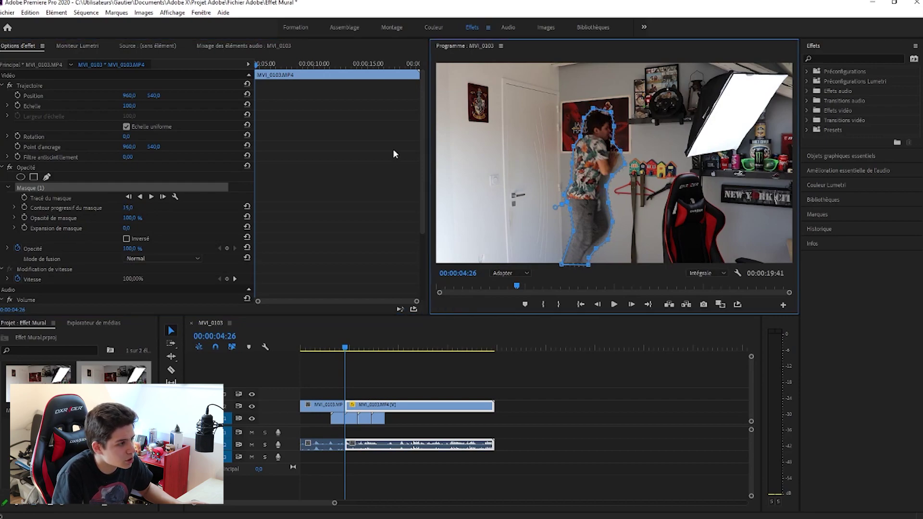
click(219, 197)
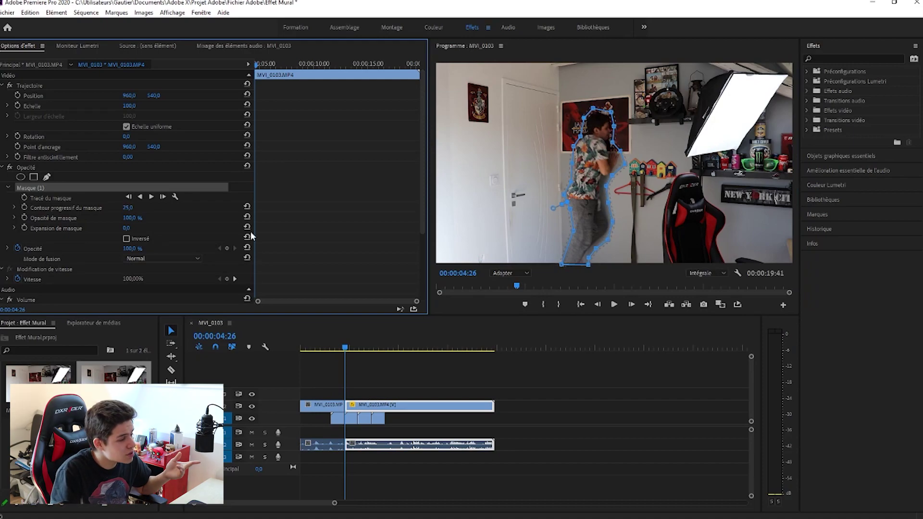
Step: Keyframe Mask Expansion frame by frame from about -10 down to -135 at 00:00:04:30
click(24, 227)
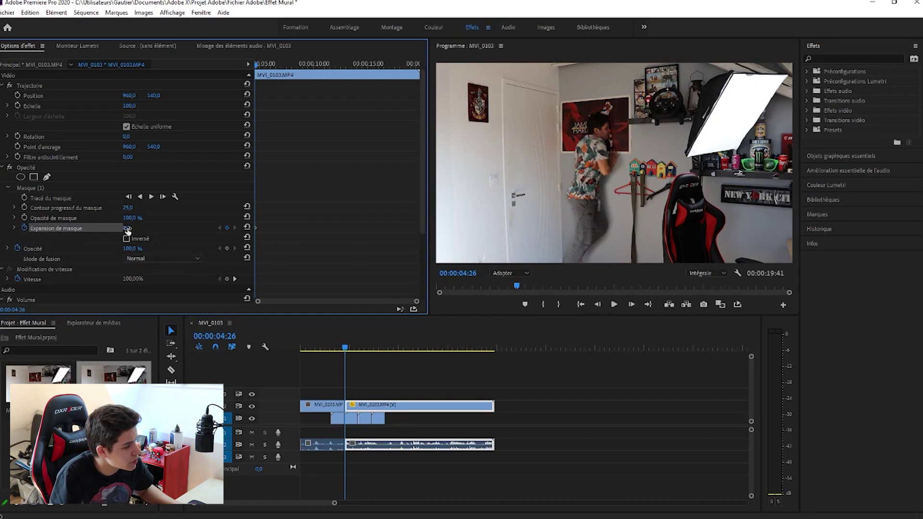
mouse_move(126, 227)
mouse_down()
mouse_move(105, 227)
mouse_move(132, 228)
mouse_up()
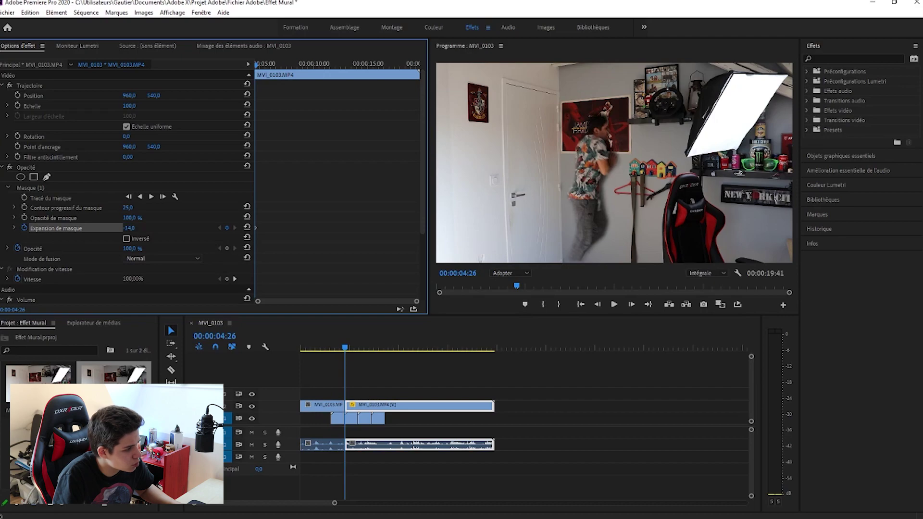
drag(127, 227, 118, 228)
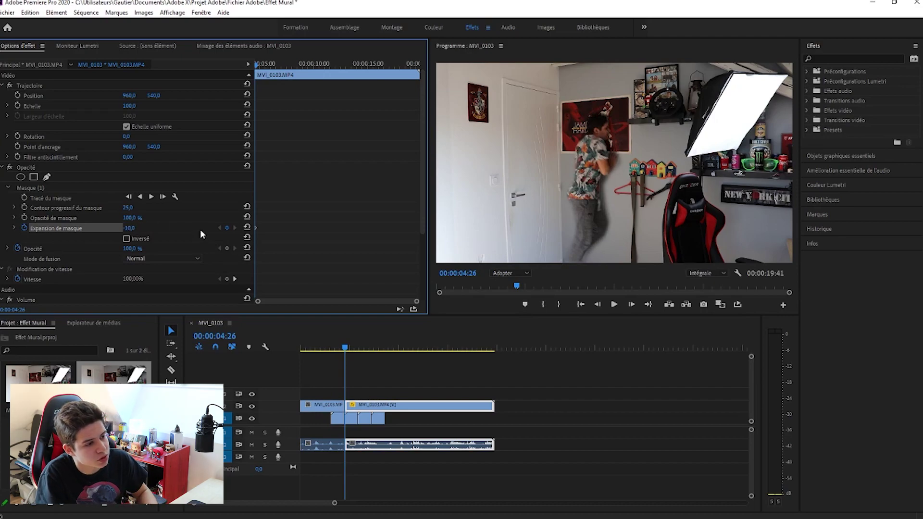
key(Right)
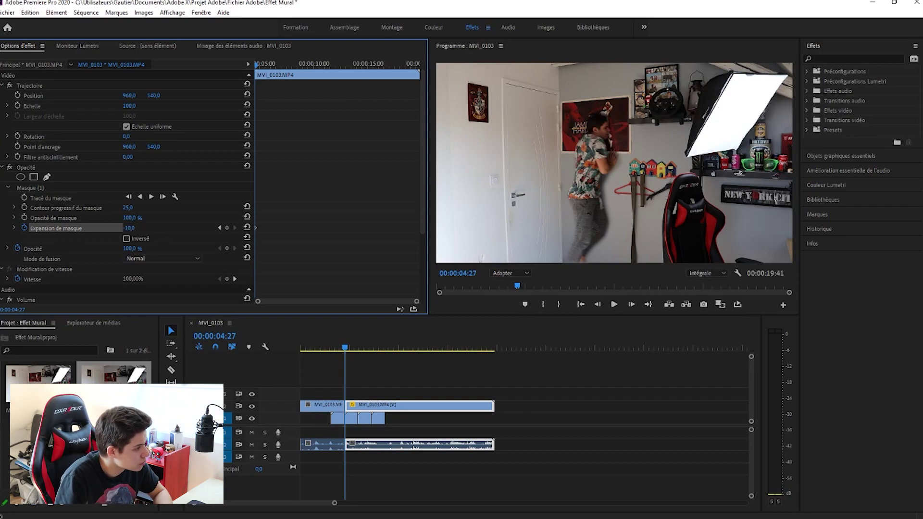
drag(130, 227, 123, 227)
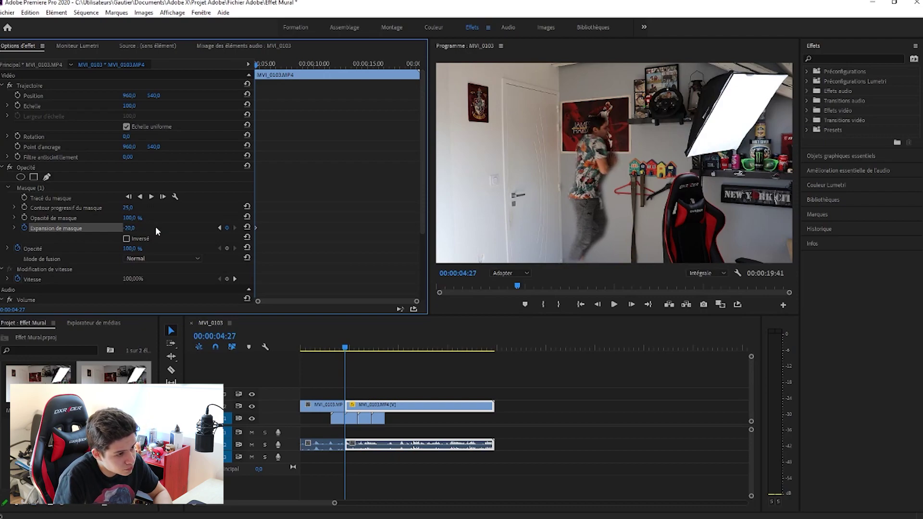
key(Right)
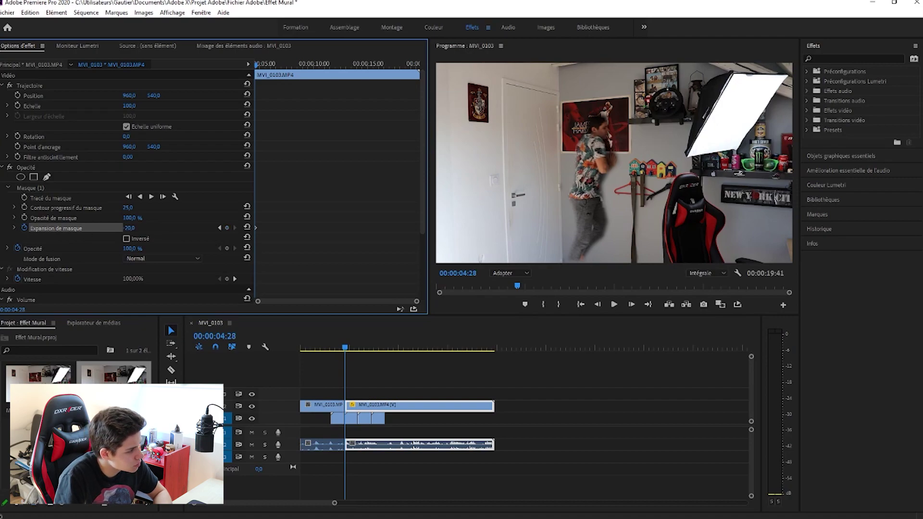
drag(129, 227, 117, 228)
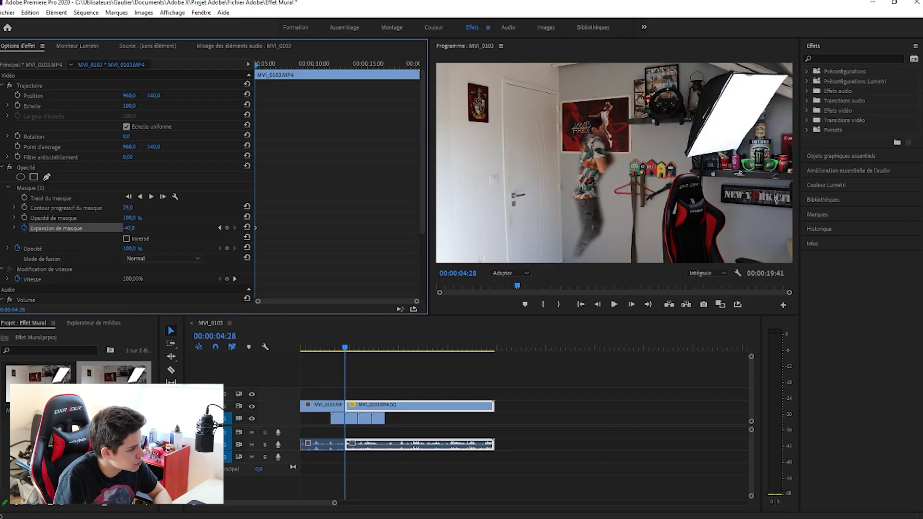
drag(129, 228, 96, 228)
key(Right)
key(Right)
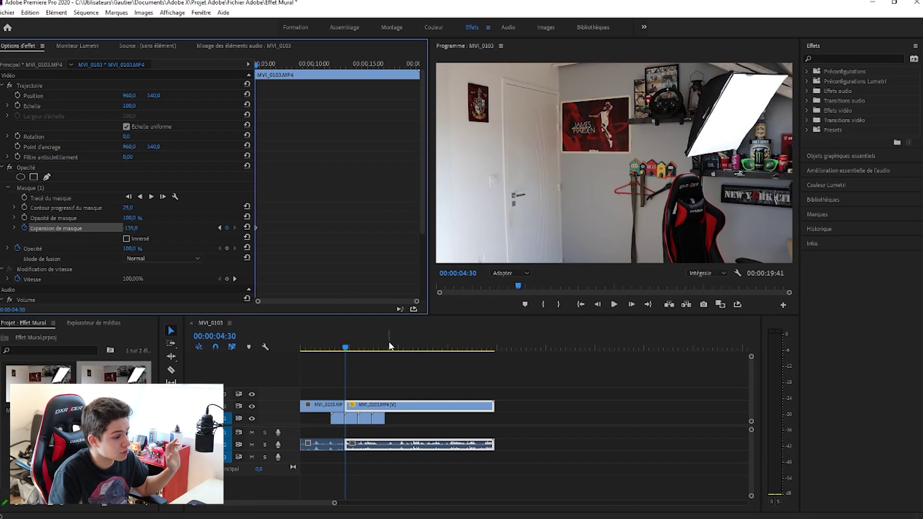
click(384, 366)
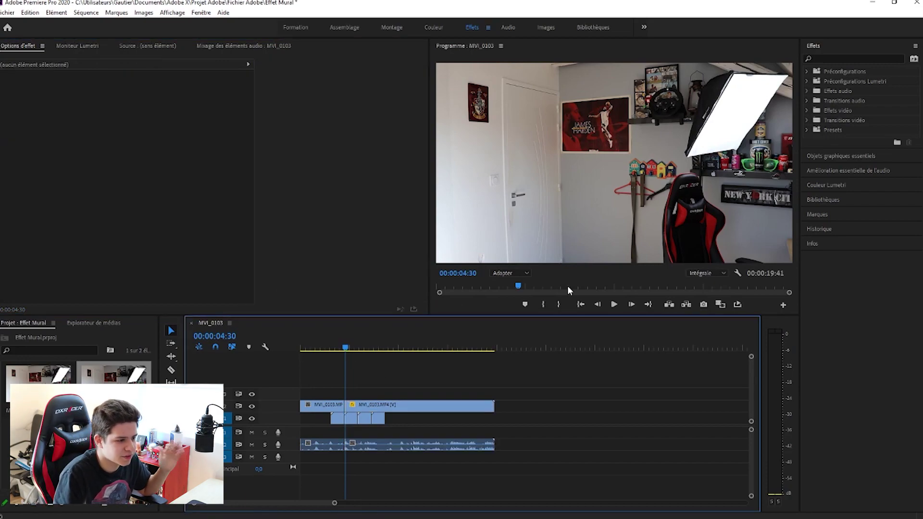
Step: Play back the effect, scrub to 00:00:03:41, and select the frozen clip on V1
click(613, 304)
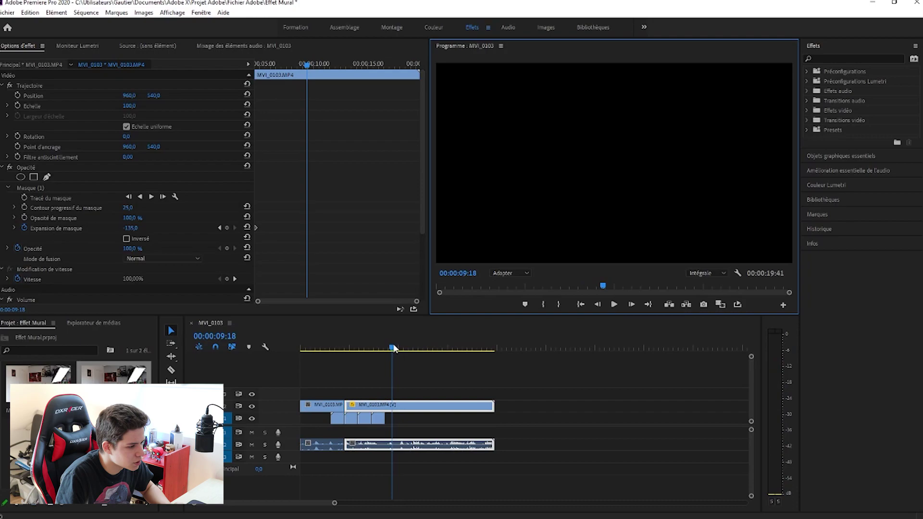
click(375, 347)
mouse_move(375, 347)
mouse_down()
mouse_move(383, 341)
mouse_move(334, 339)
mouse_up()
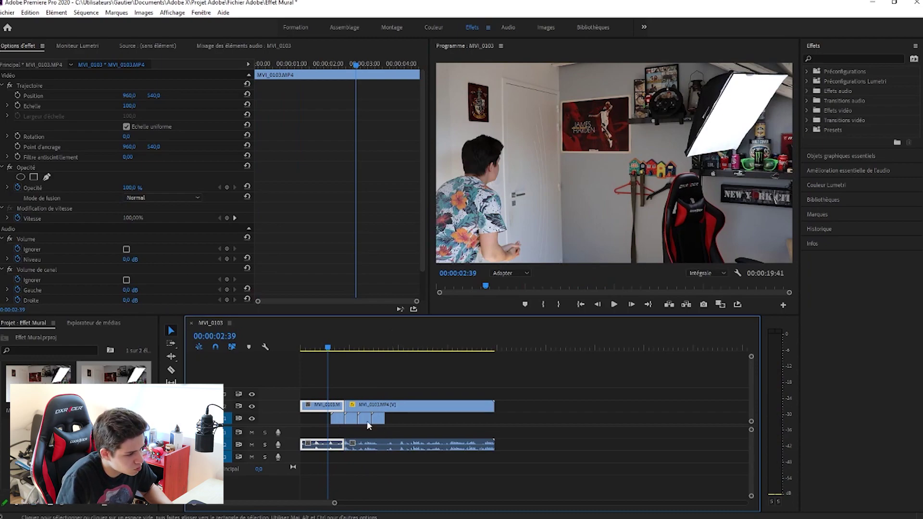
mouse_move(357, 419)
mouse_down()
mouse_move(373, 425)
mouse_move(340, 421)
mouse_up()
Step: Insert a frame hold segment into the V1 clip at the 03:41 playhead
right_click(340, 420)
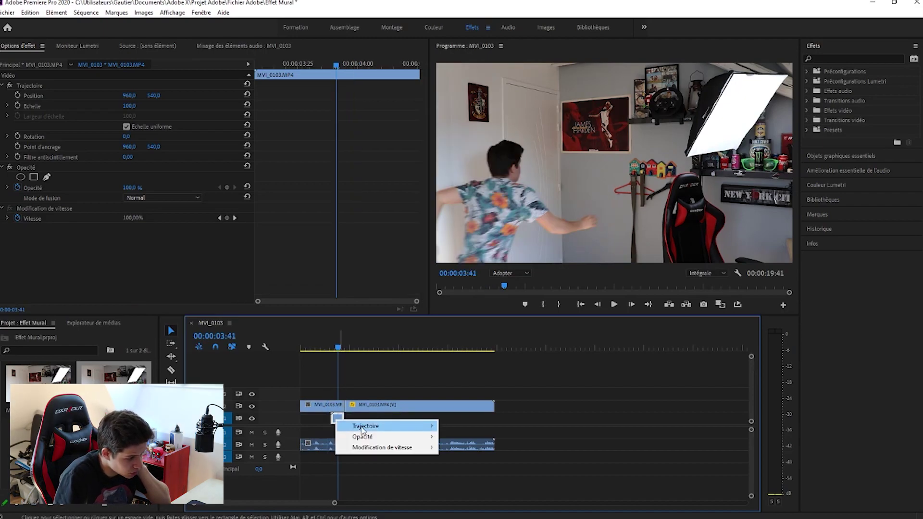
right_click(337, 420)
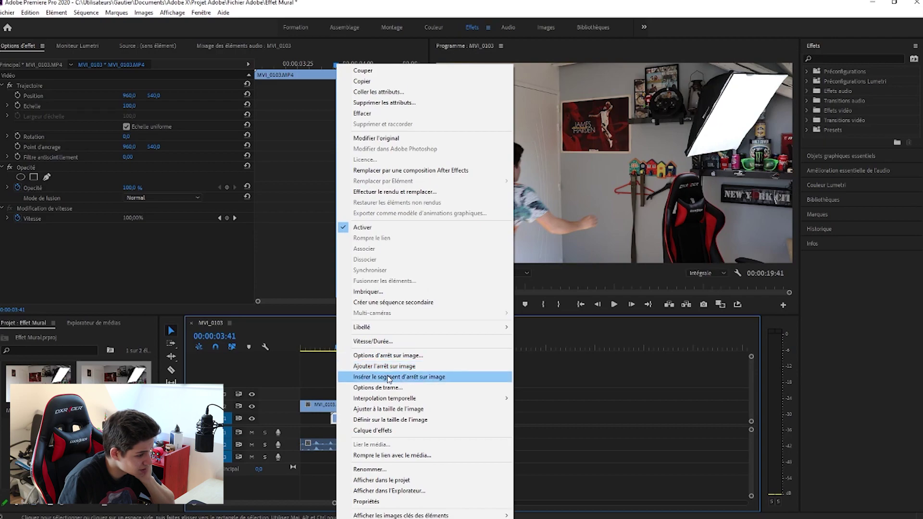
click(391, 378)
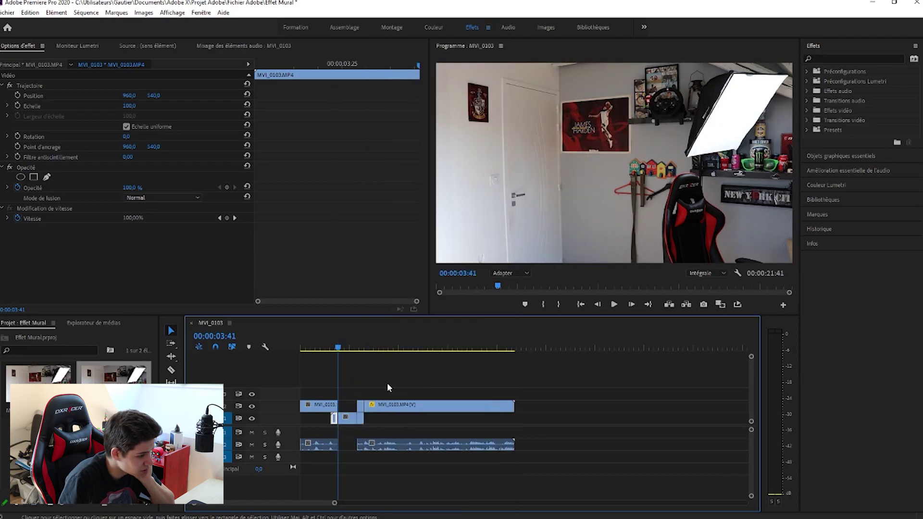
Step: Slide the upper clip and its audio left to follow the freeze, then play back
mouse_move(357, 379)
mouse_down()
mouse_move(454, 416)
mouse_move(415, 413)
mouse_up()
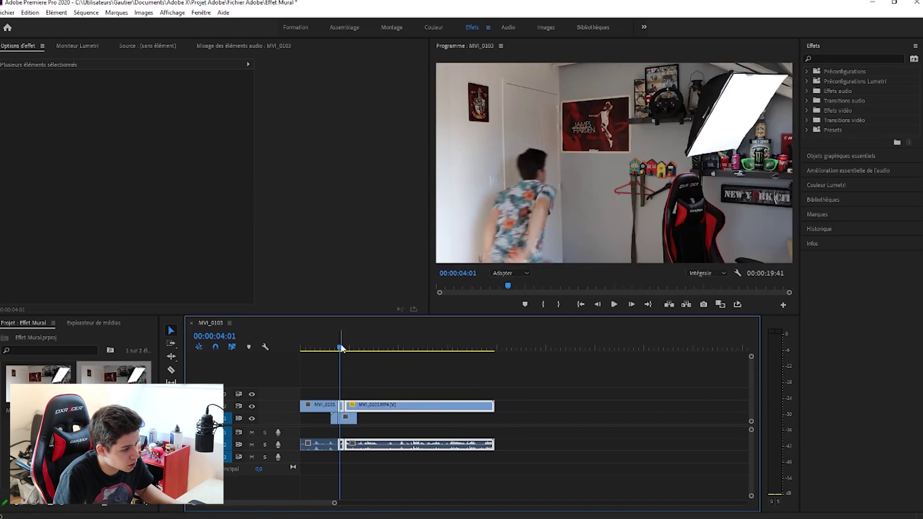
click(348, 347)
drag(349, 347, 348, 350)
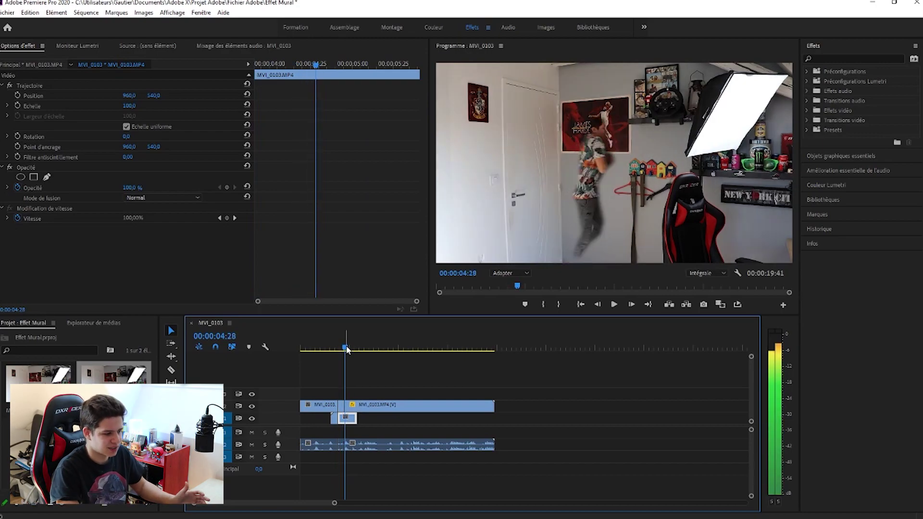
drag(348, 350, 312, 349)
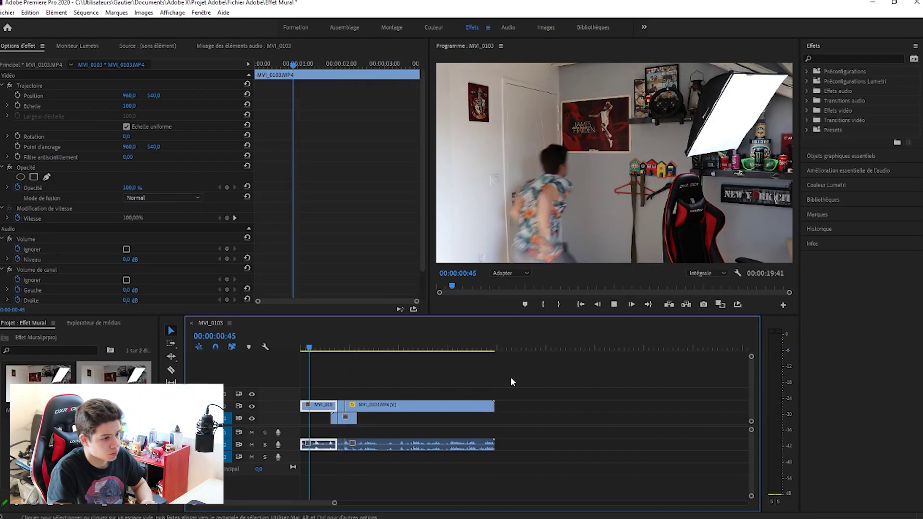
key(space)
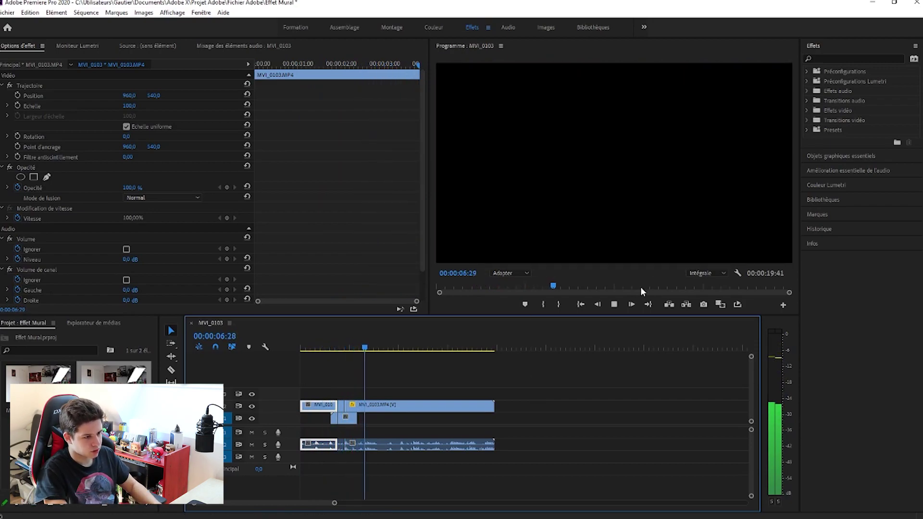
Step: Stop playback and replay the effect from 03:43 to review it
click(613, 304)
drag(351, 348, 338, 355)
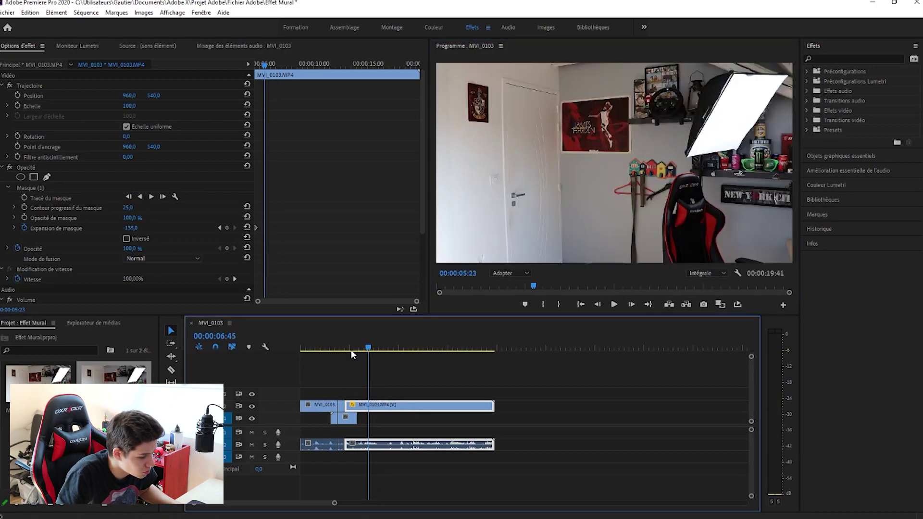
key(space)
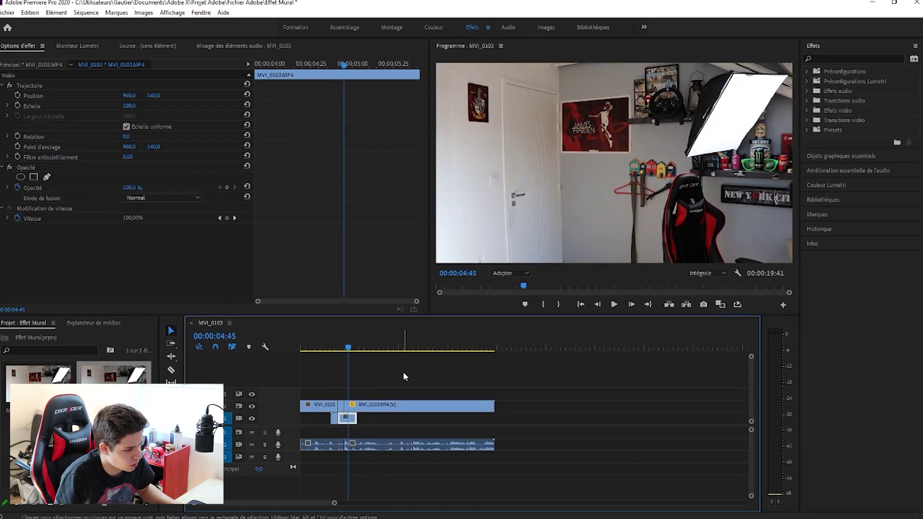
Step: Razor the clips at 04:45, unlink them, and delete the audio after the cut
key(c)
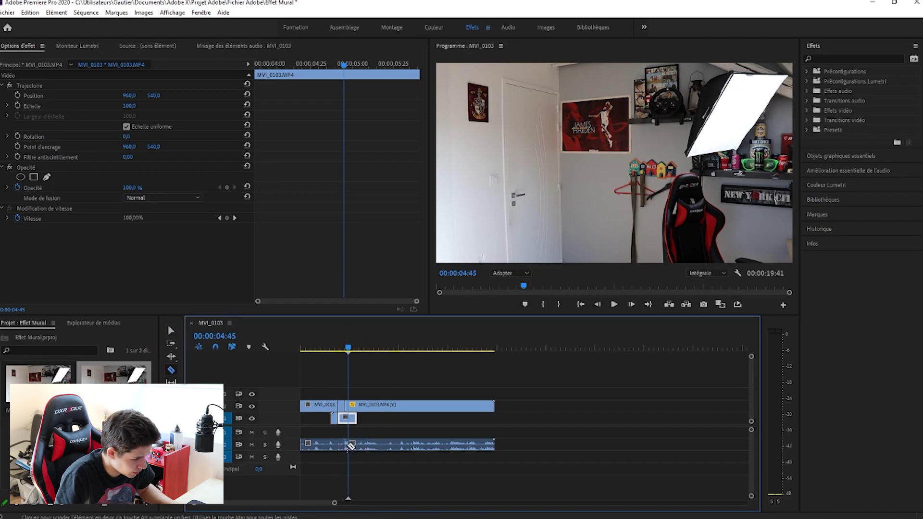
click(349, 444)
key(v)
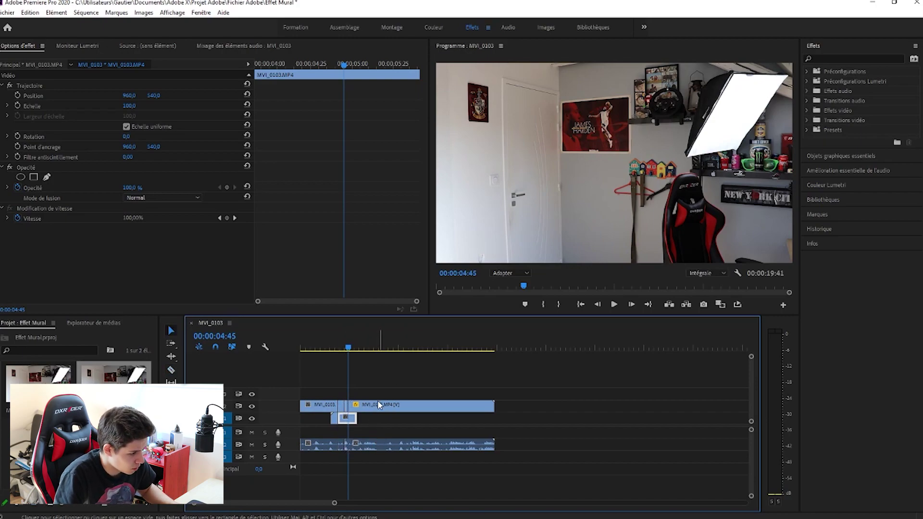
click(382, 406)
right_click(382, 407)
click(418, 203)
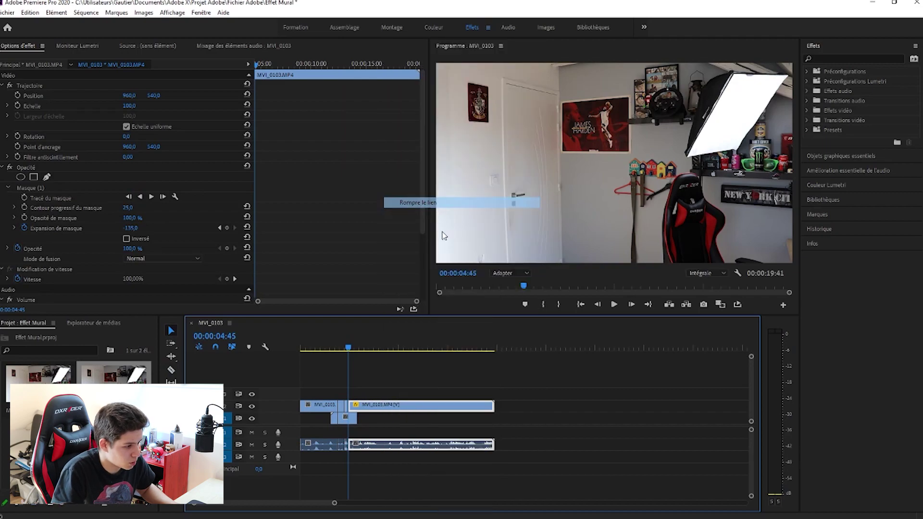
click(428, 443)
key(Delete)
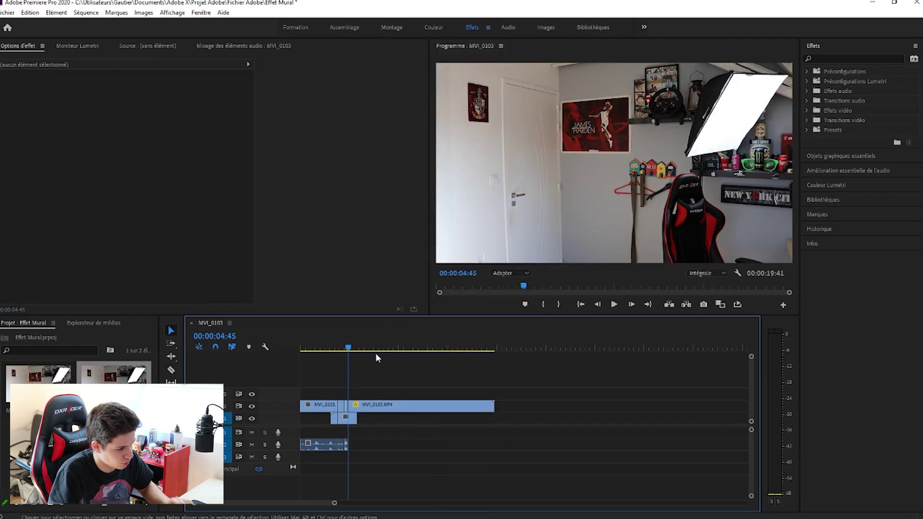
Step: Trim the upper video's end back to the 04:45 cut and return the playhead to the start
drag(349, 347, 348, 346)
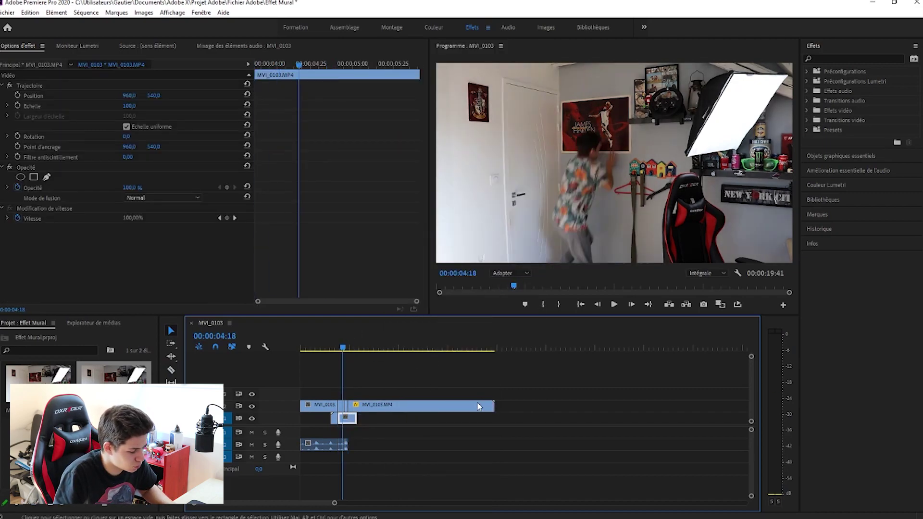
drag(487, 405, 356, 408)
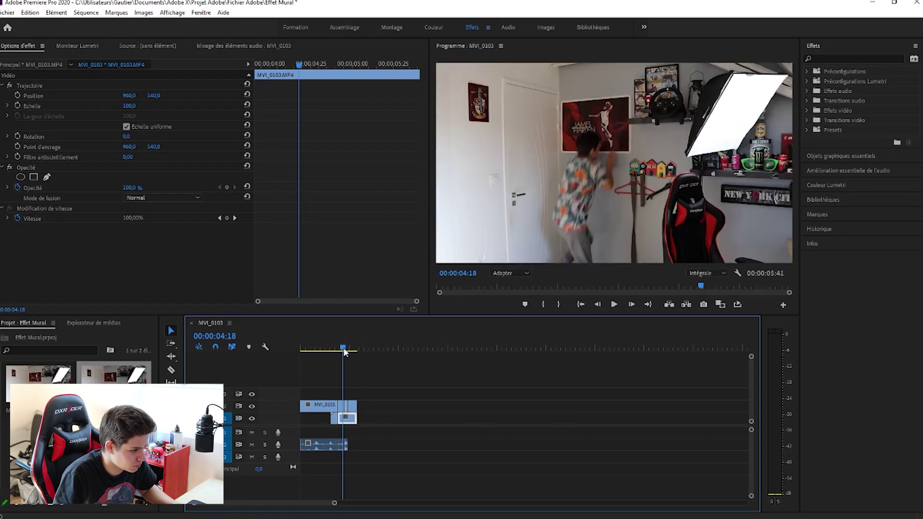
drag(343, 347, 304, 353)
click(504, 411)
key(space)
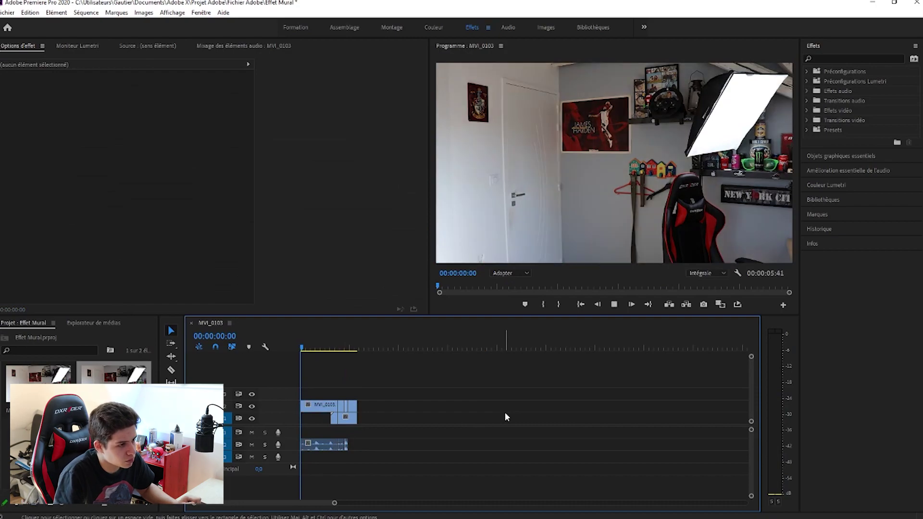